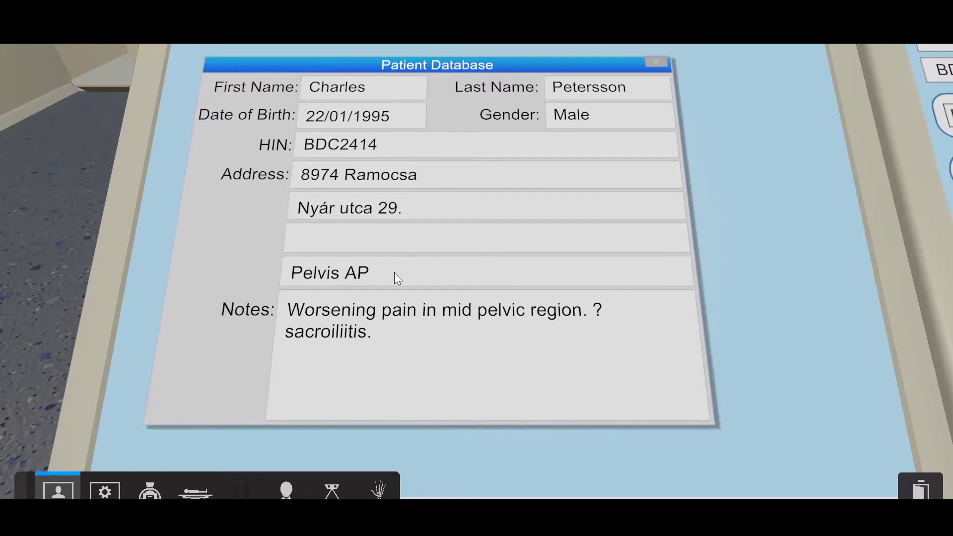
Step: Select the table bucky as the exposure workstation and set the exposure to 20 mAs
{"action": "left_click", "coordinate": [105, 489]}
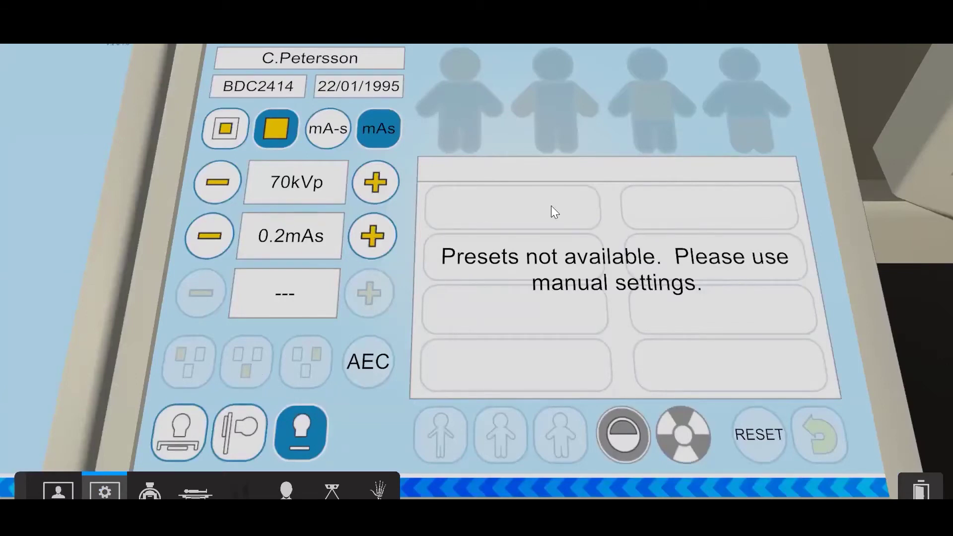
{"action": "left_click", "coordinate": [184, 432]}
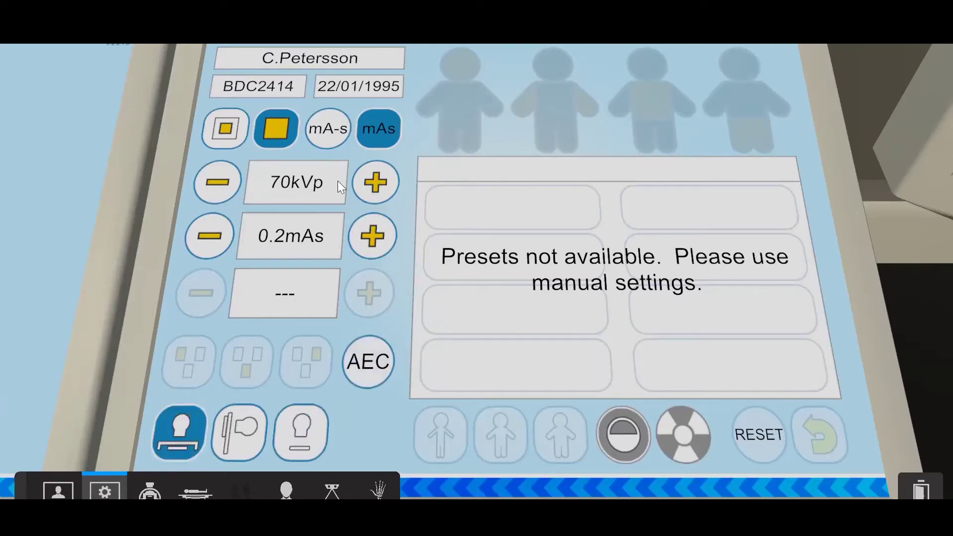
{"action": "left_click", "coordinate": [374, 235]}
{"action": "left_click", "coordinate": [374, 235]}
{"action": "left_click", "coordinate": [374, 235]}
{"action": "left_click", "coordinate": [374, 236]}
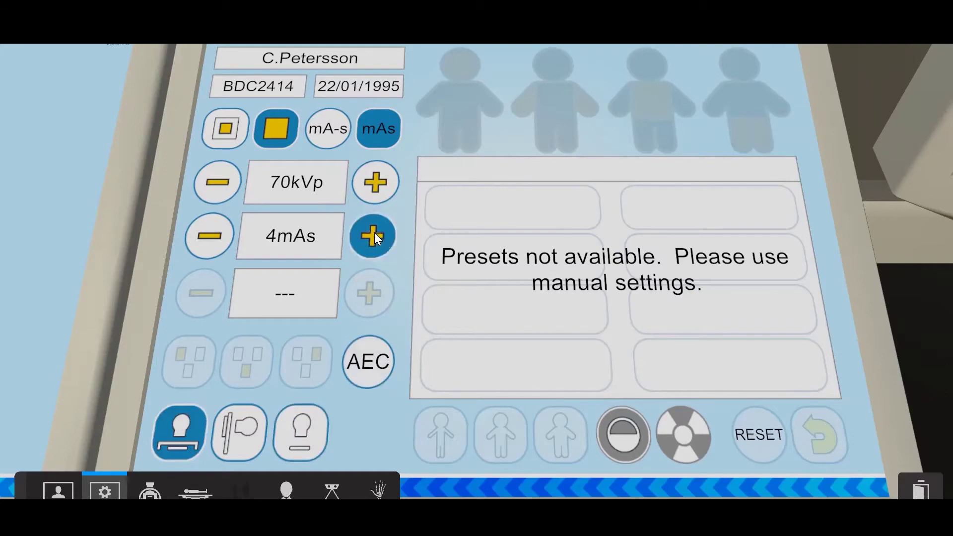
{"action": "left_click", "coordinate": [374, 236]}
{"action": "left_click", "coordinate": [374, 235]}
{"action": "left_click", "coordinate": [374, 235]}
{"action": "left_click", "coordinate": [374, 235]}
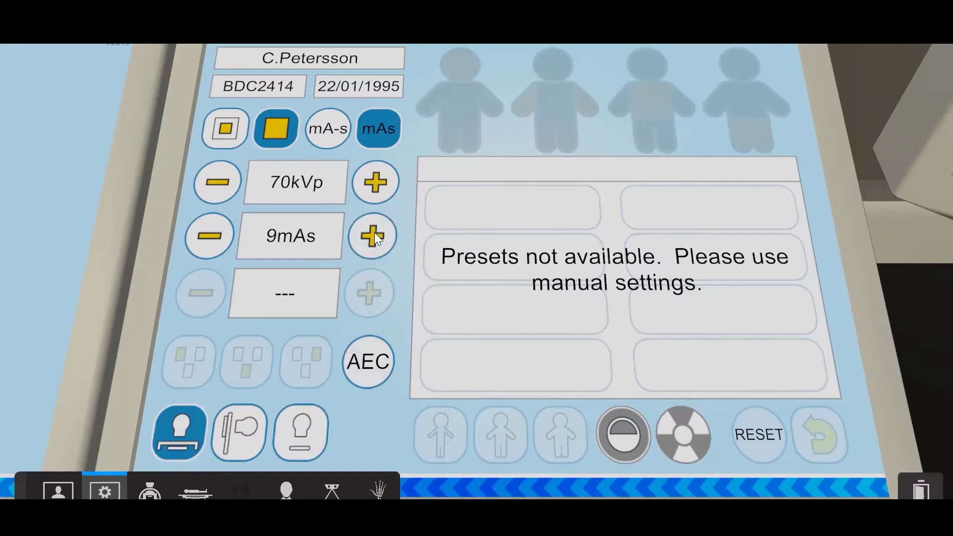
{"action": "left_click", "coordinate": [374, 235]}
{"action": "left_click", "coordinate": [374, 235]}
{"action": "left_click", "coordinate": [374, 235]}
{"action": "left_click", "coordinate": [374, 235]}
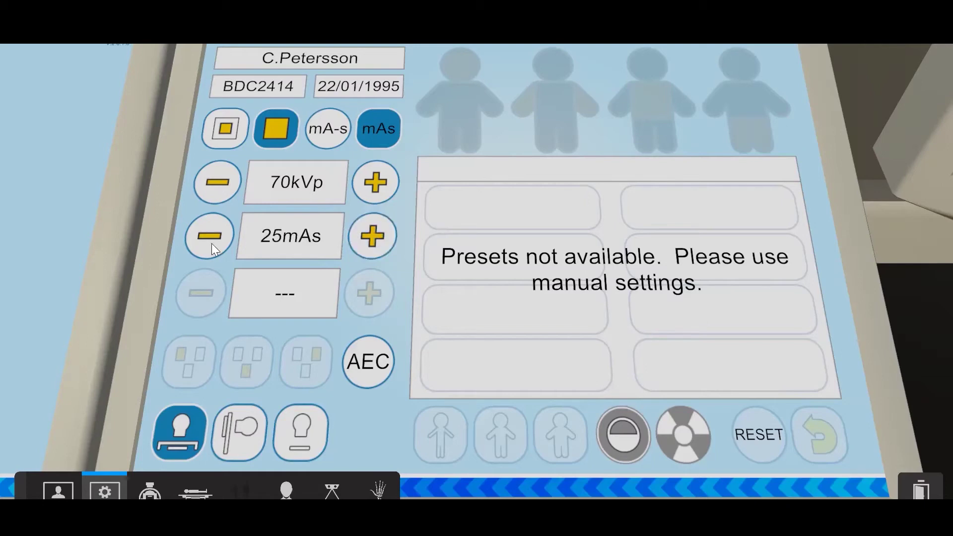
{"action": "left_click", "coordinate": [198, 231]}
Step: Move the X-ray tube over the patient's pelvis at a distance of 109 cm and turn on the collimator light
{"action": "left_click", "coordinate": [156, 486]}
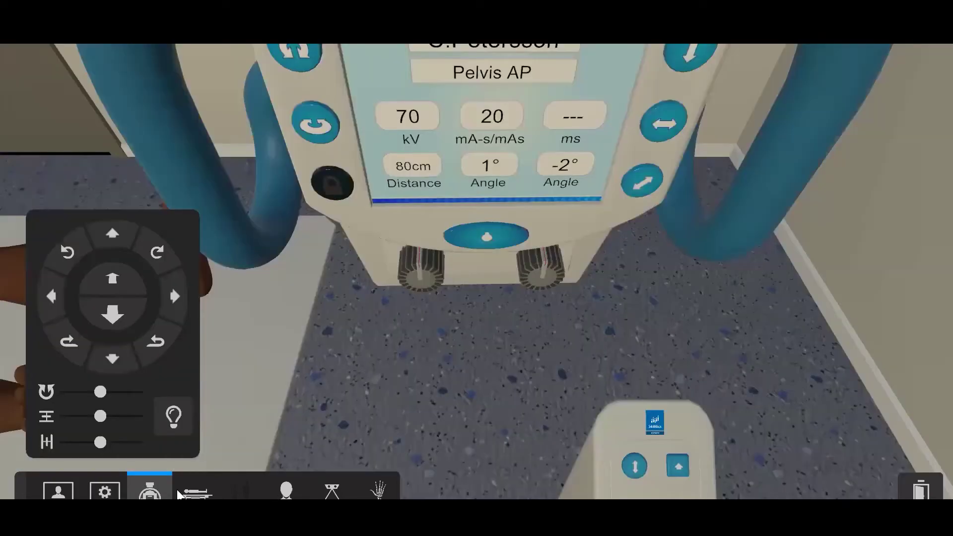
{"action": "left_click", "coordinate": [115, 231]}
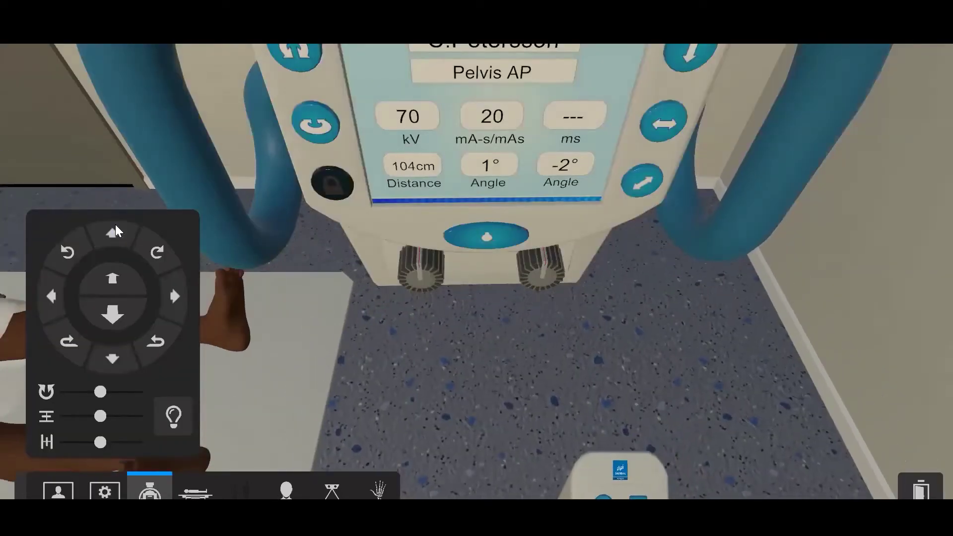
{"action": "left_click", "coordinate": [116, 231]}
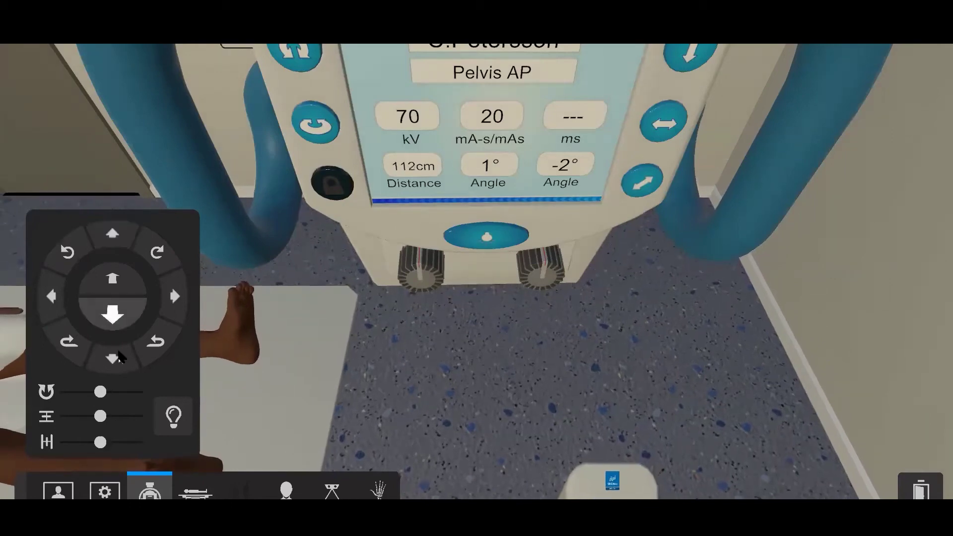
{"action": "left_click", "coordinate": [113, 357]}
{"action": "left_click", "coordinate": [53, 296]}
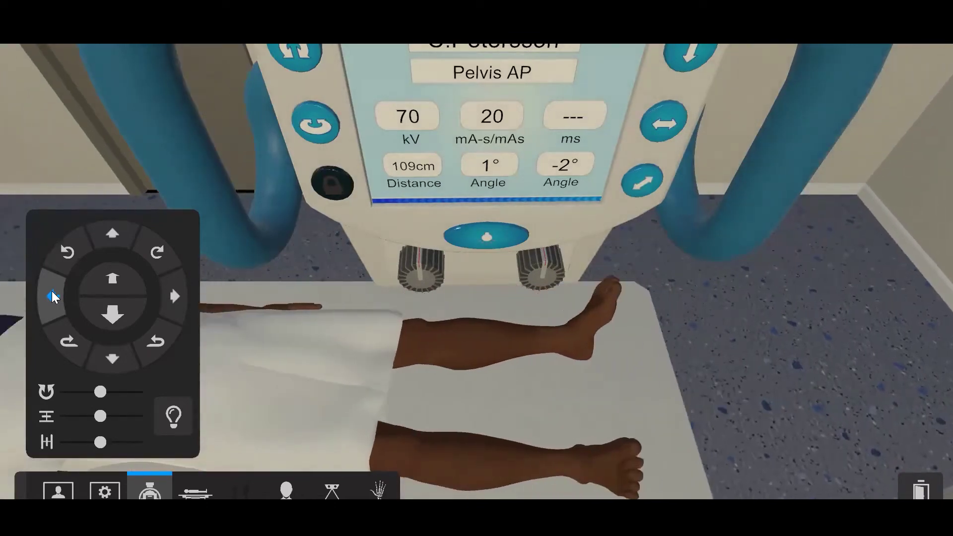
{"action": "left_click", "coordinate": [174, 415]}
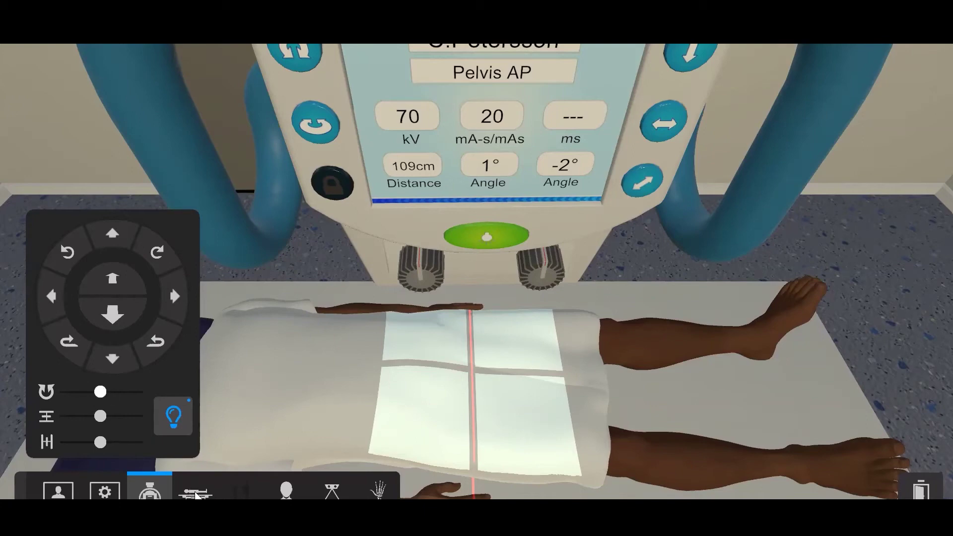
Step: Insert the image detector into the table's bucky tray and pull the tray out from beneath the table
{"action": "left_click", "coordinate": [194, 495]}
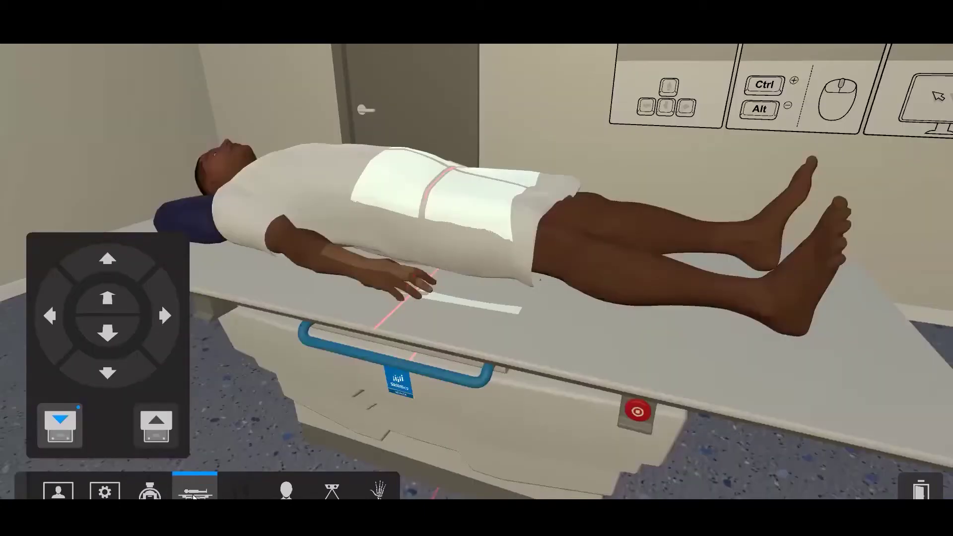
{"action": "left_click", "coordinate": [156, 419]}
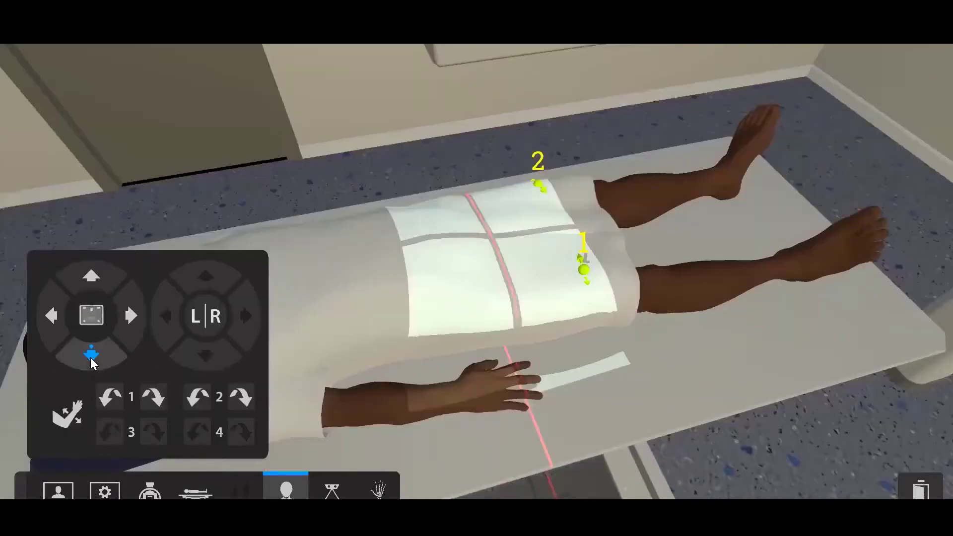
{"action": "left_click", "coordinate": [180, 489]}
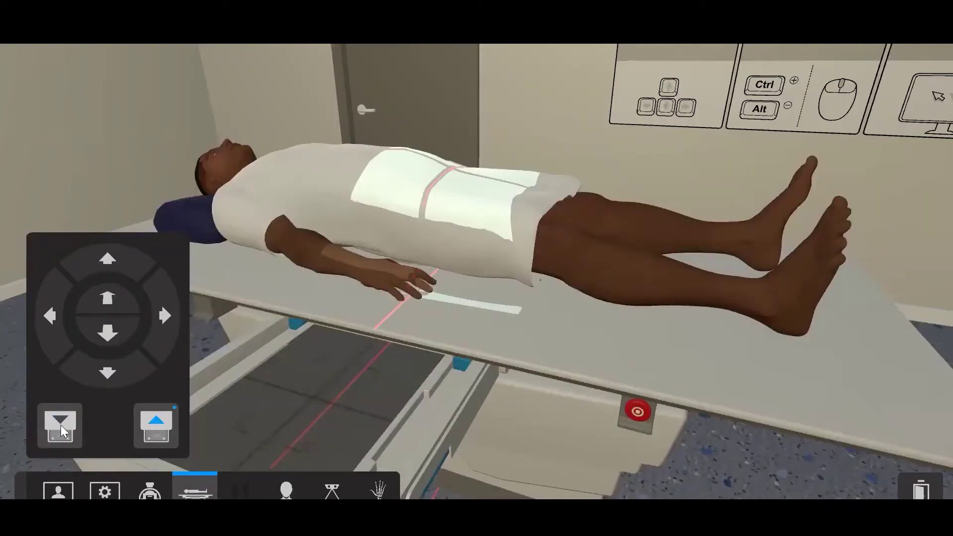
{"action": "left_click", "coordinate": [60, 426]}
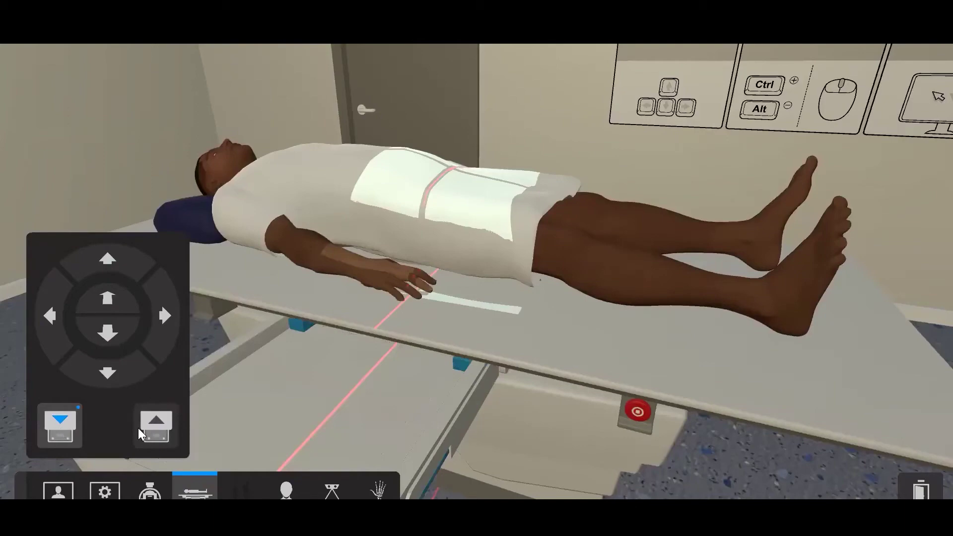
{"action": "left_click", "coordinate": [156, 424]}
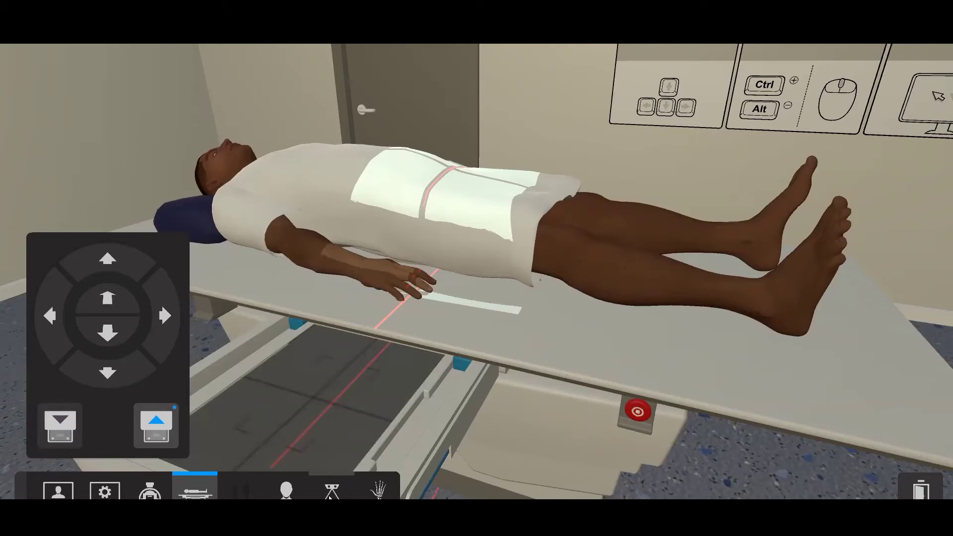
Step: Move the X-ray tube off the patient and centre its light field over the pulled-out detector tray
{"action": "left_click", "coordinate": [330, 493]}
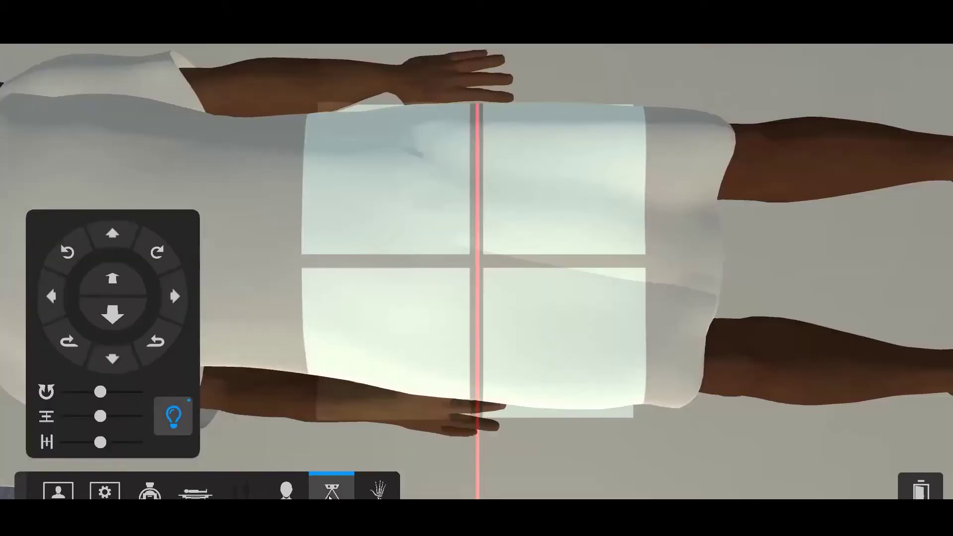
{"action": "left_click", "coordinate": [112, 359]}
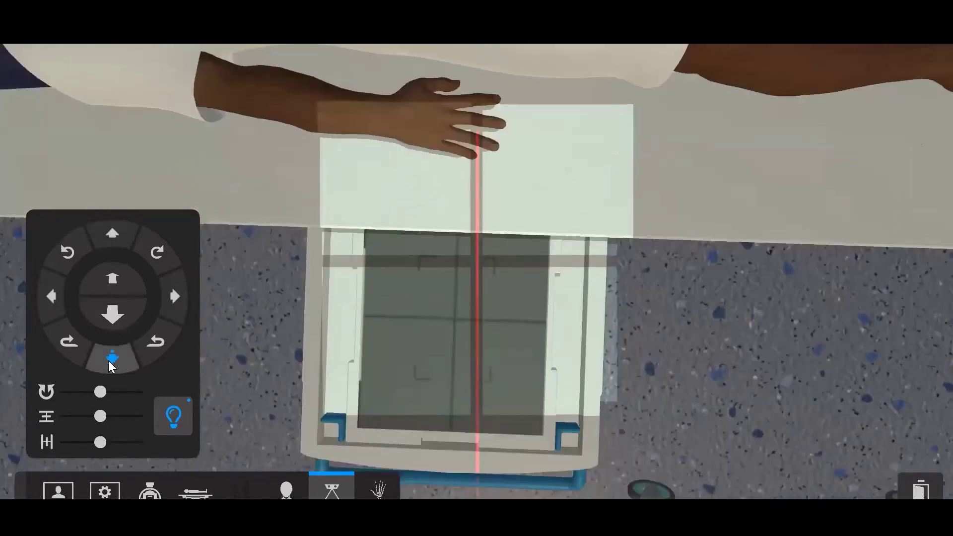
{"action": "left_click", "coordinate": [49, 296]}
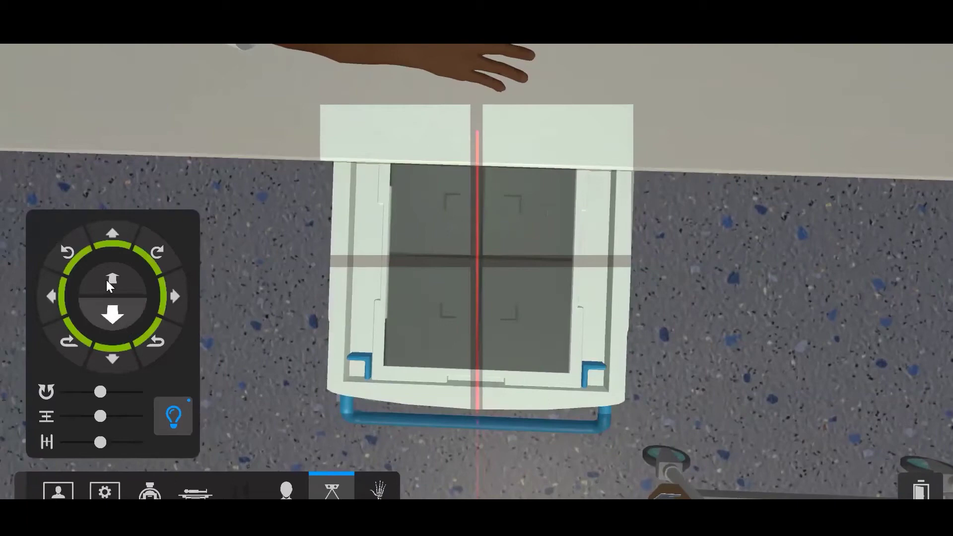
{"action": "left_click", "coordinate": [287, 490]}
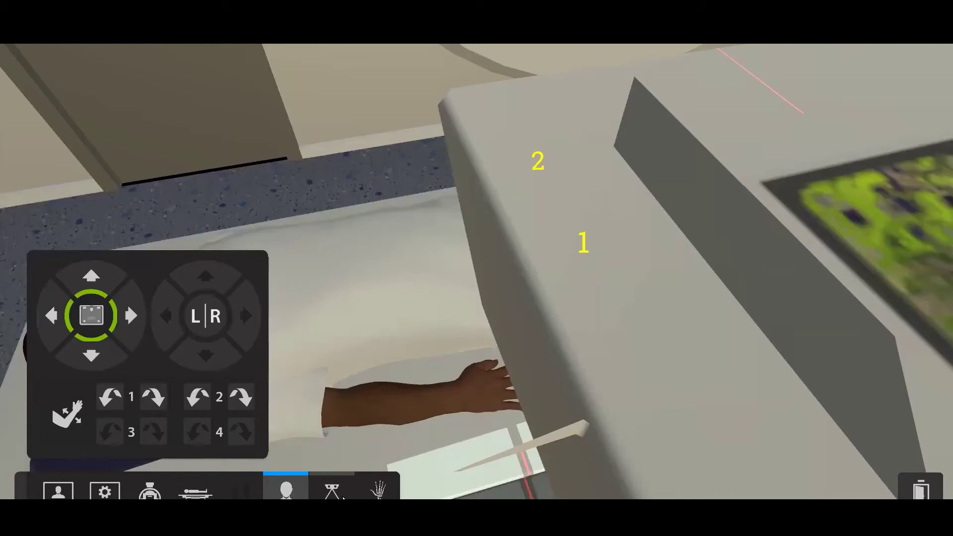
{"action": "left_click", "coordinate": [331, 492]}
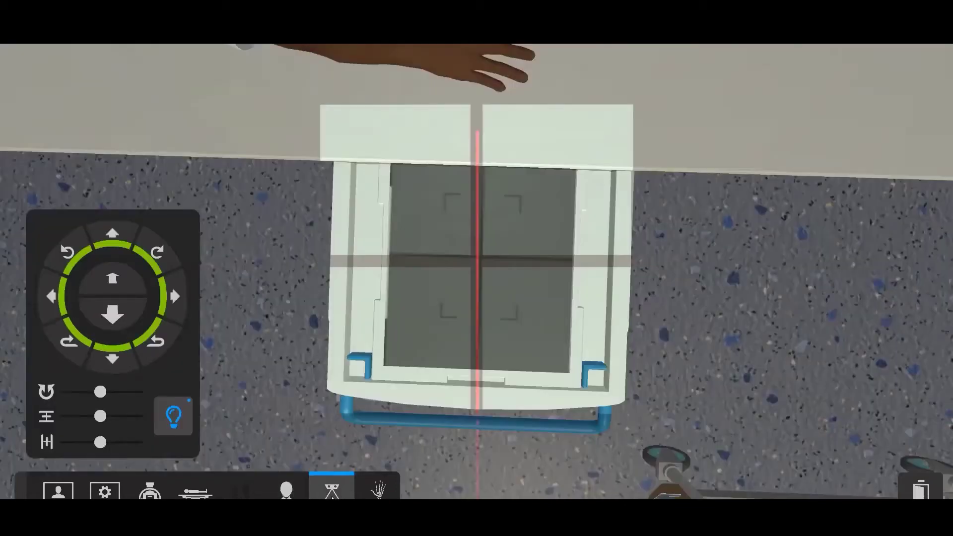
Step: Collimate the light field to the detector's size, then rotate and shift the tube so the beam sits squarely on it
{"action": "left_click_drag", "start_coordinate": [100, 416], "coordinate": [81, 442]}
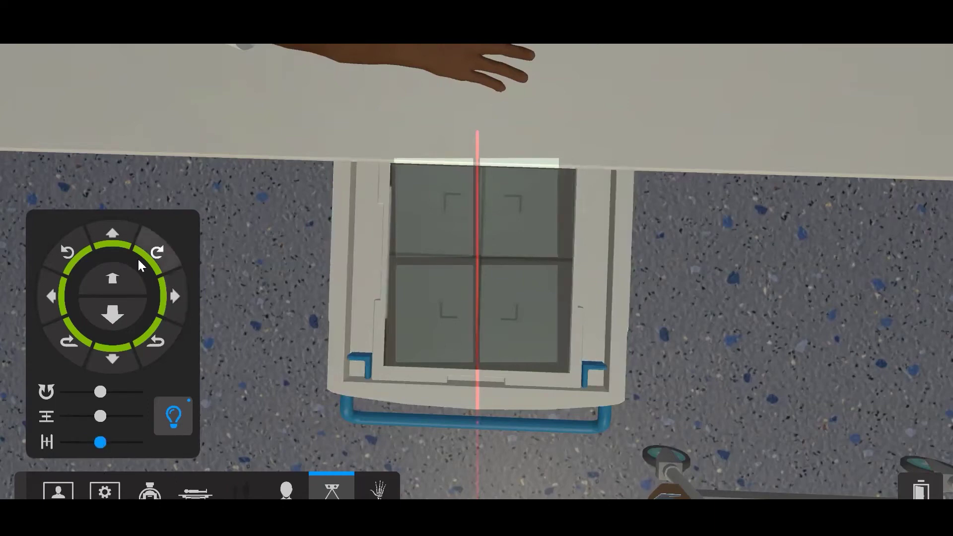
{"action": "left_click", "coordinate": [153, 256]}
{"action": "left_click", "coordinate": [168, 252]}
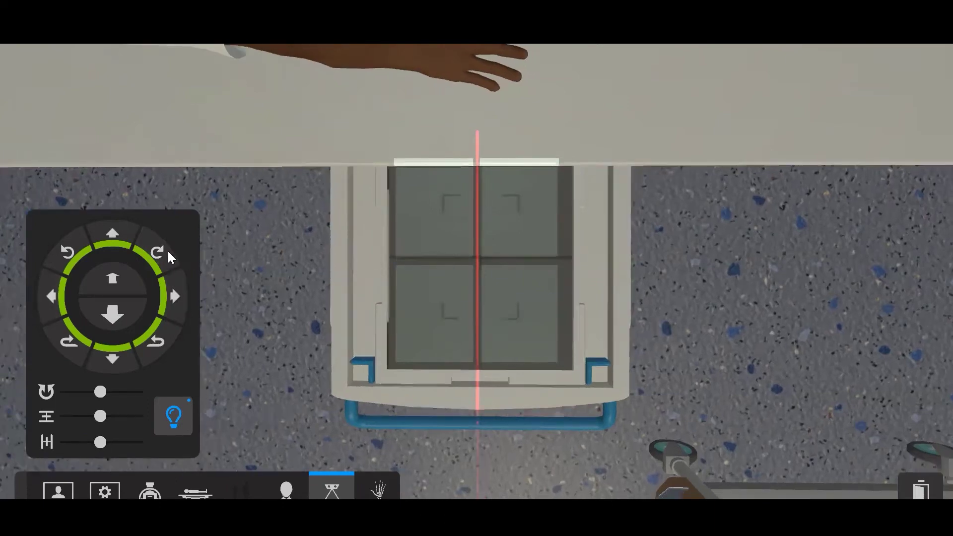
{"action": "left_click", "coordinate": [176, 289]}
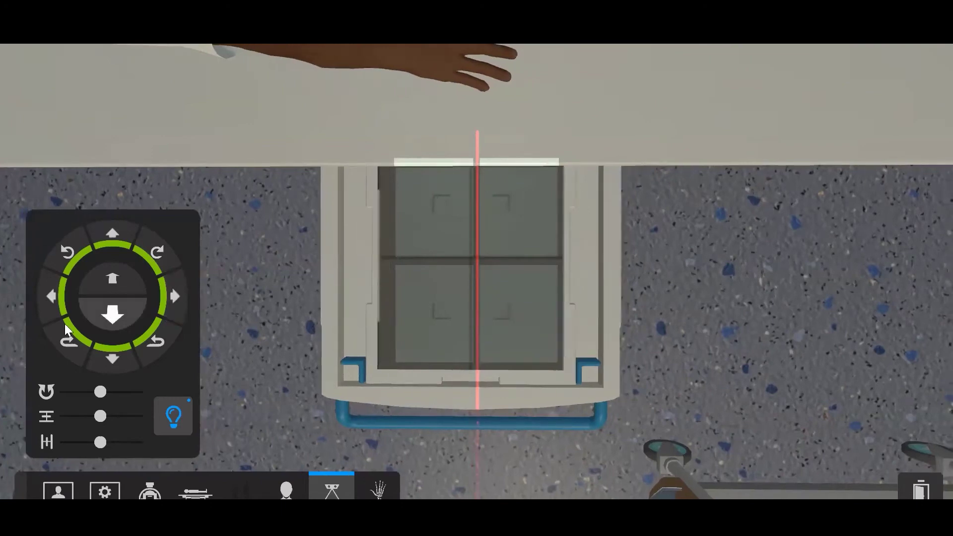
Step: Place an R side marker in the detector's corner and widen the collimation to cover the whole detector including the marker
{"action": "left_click", "coordinate": [286, 492]}
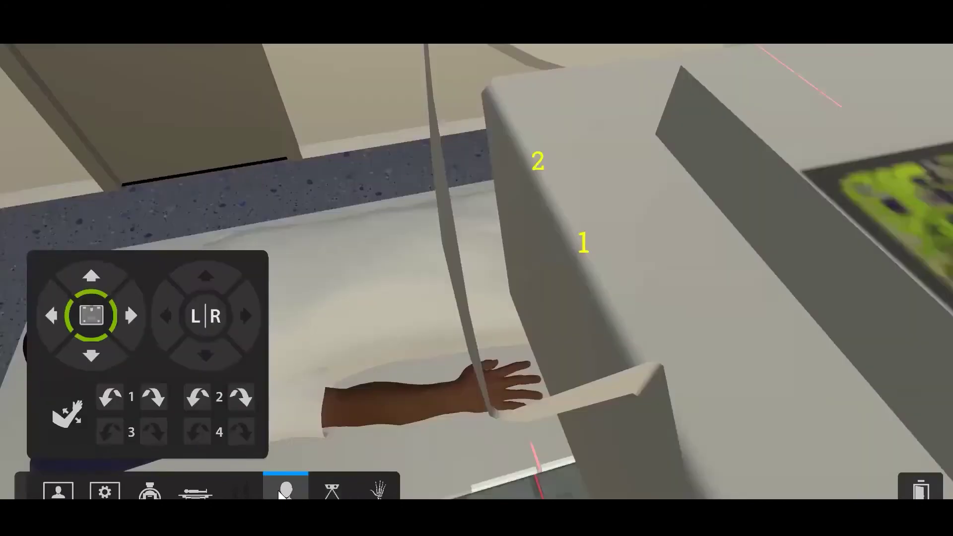
{"action": "left_click", "coordinate": [211, 313]}
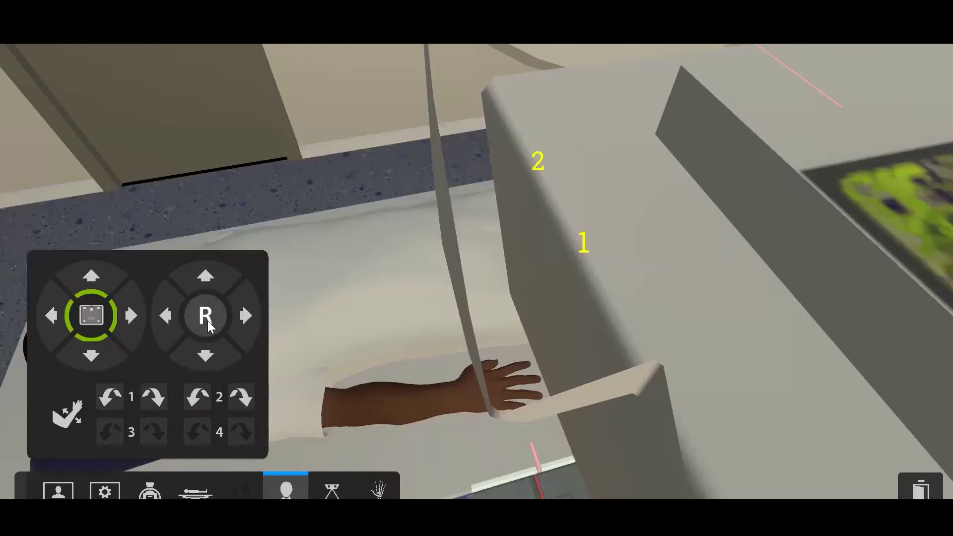
{"action": "left_click", "coordinate": [169, 315]}
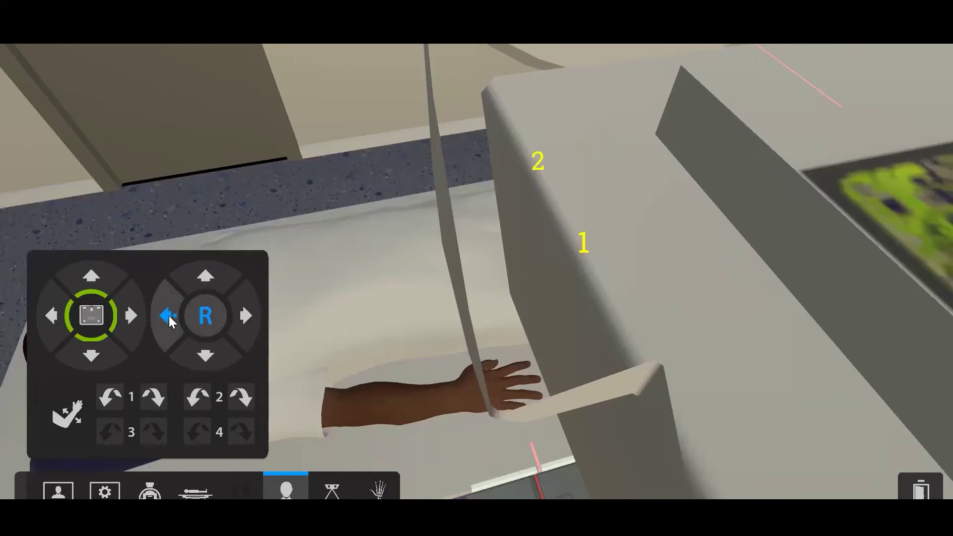
{"action": "left_click", "coordinate": [330, 492]}
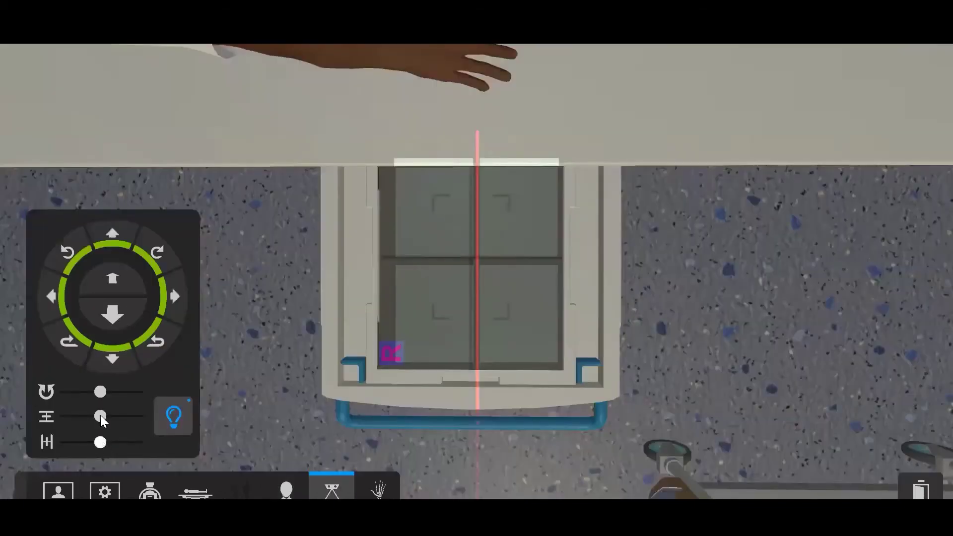
{"action": "left_click_drag", "start_coordinate": [99, 416], "coordinate": [114, 444]}
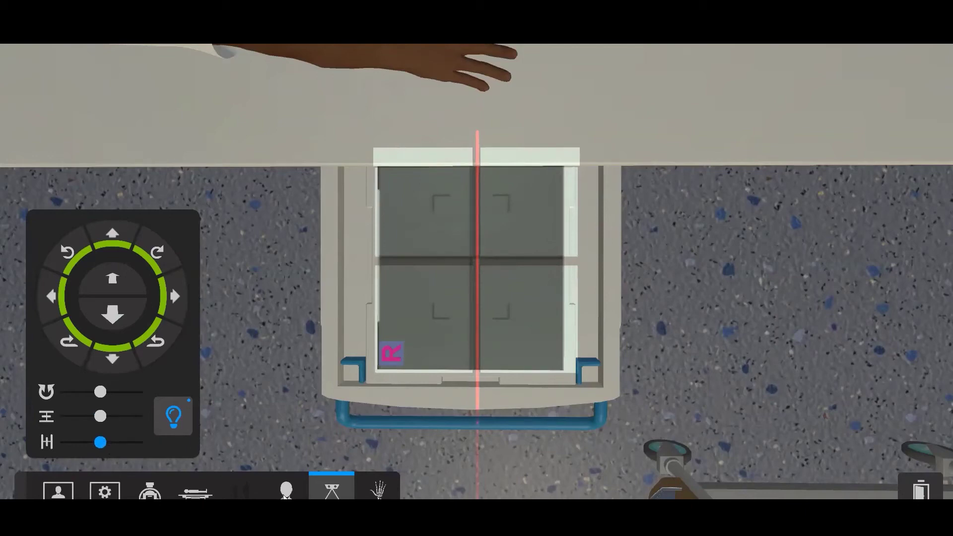
Step: Slide the detector tray back under the table and align it with the tube's light field centred over the patient's pelvis
{"action": "left_click", "coordinate": [283, 491]}
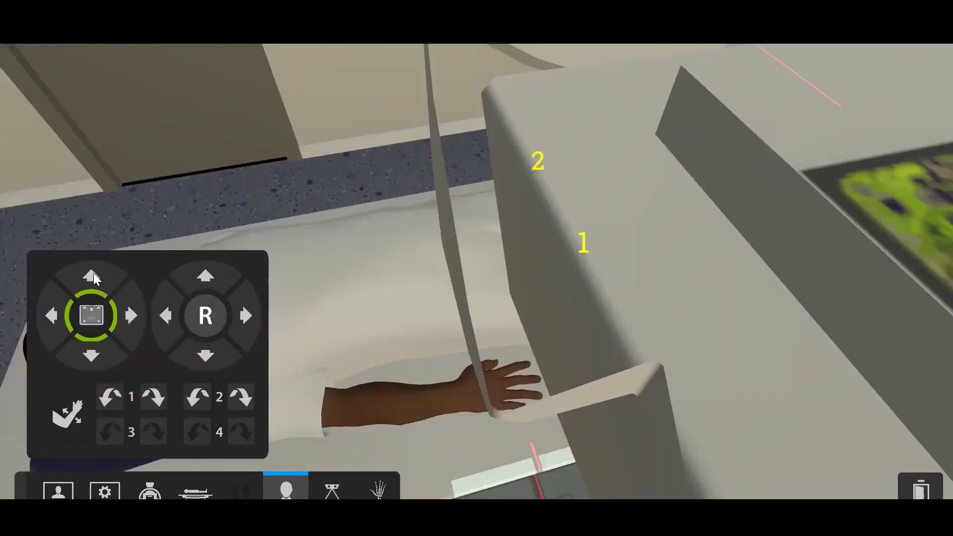
{"action": "left_click", "coordinate": [93, 274]}
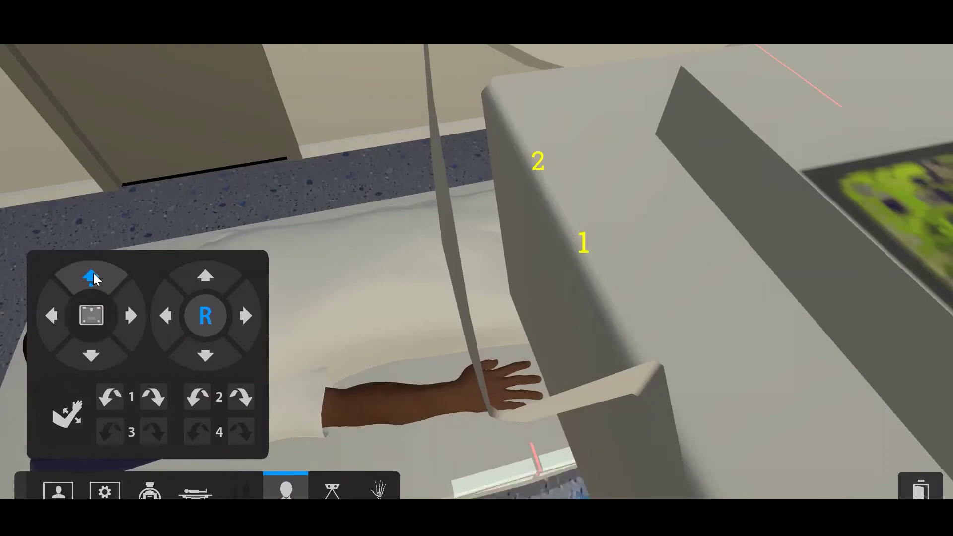
{"action": "left_click", "coordinate": [330, 491]}
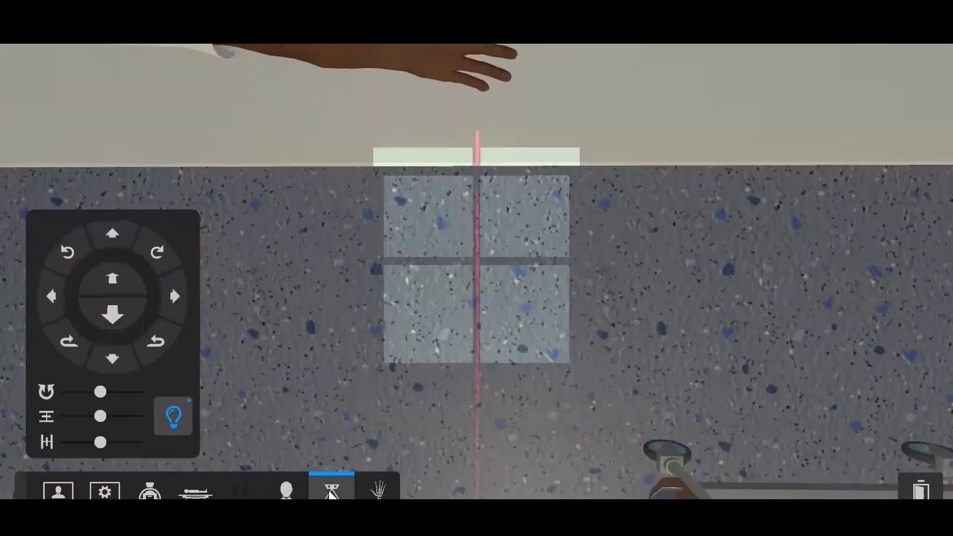
{"action": "left_click", "coordinate": [114, 235]}
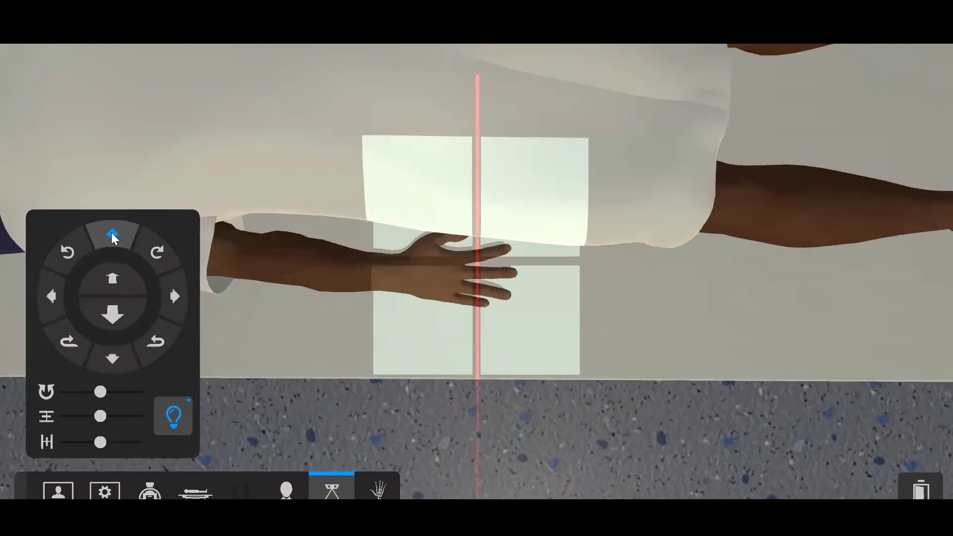
{"action": "left_click", "coordinate": [112, 234]}
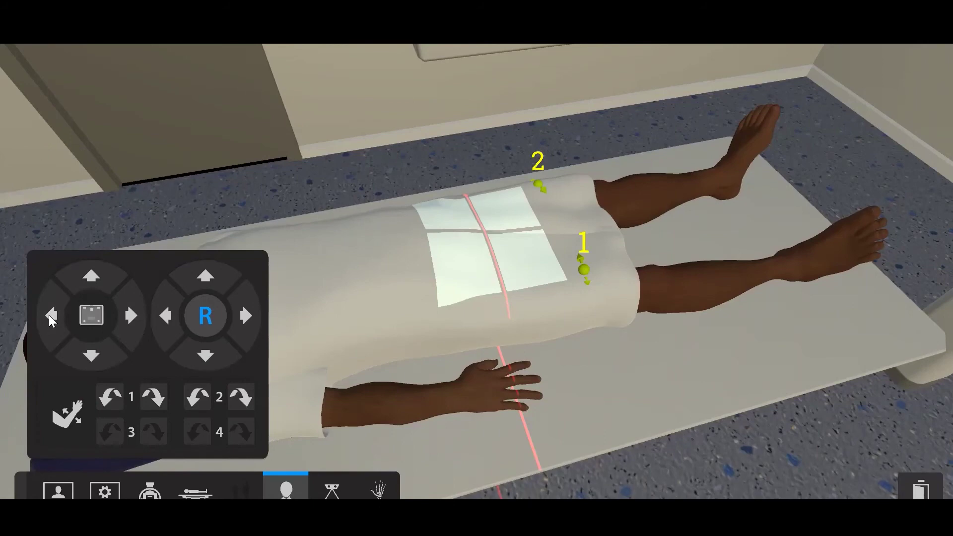
{"action": "left_click", "coordinate": [49, 314]}
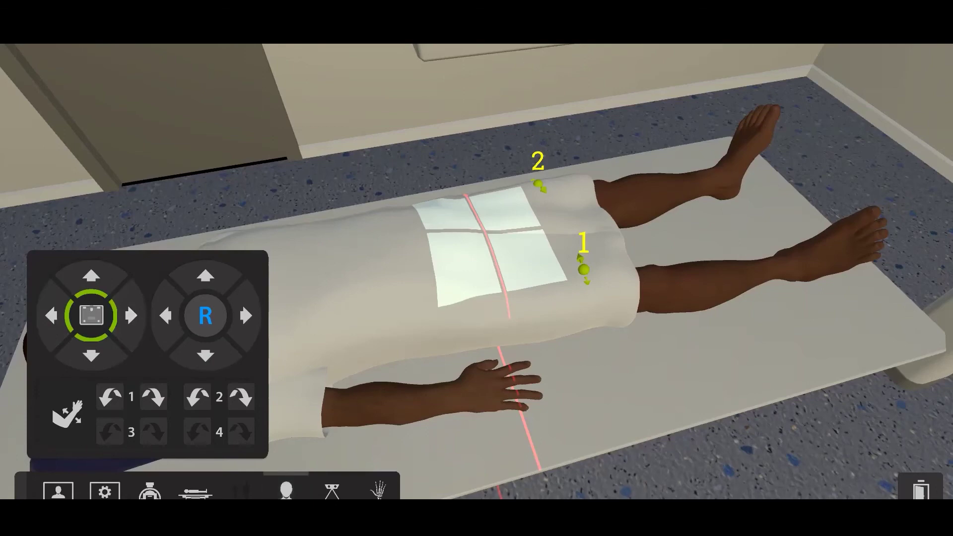
{"action": "left_click", "coordinate": [331, 489]}
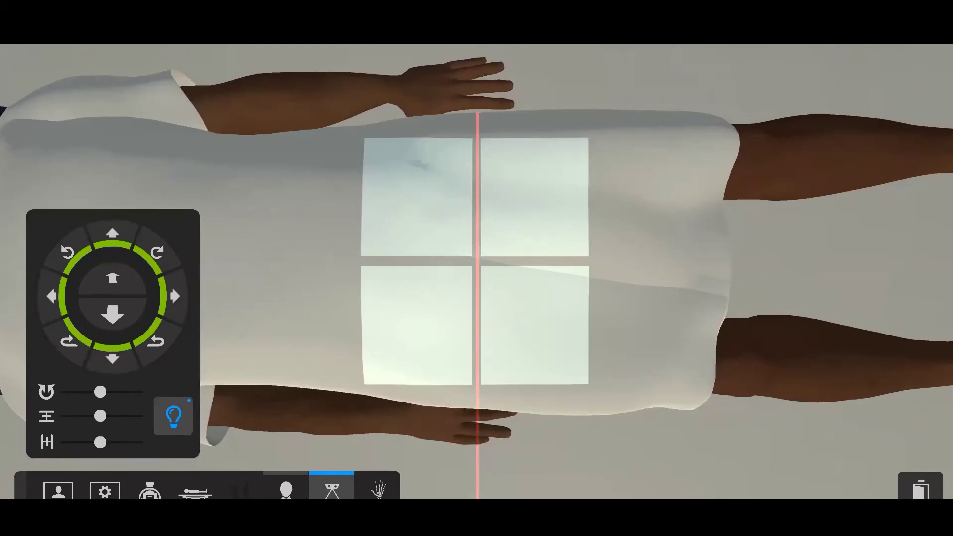
Step: Rotate both of the patient's legs inward so that the feet turn in for the AP pelvis position
{"action": "left_click", "coordinate": [292, 491]}
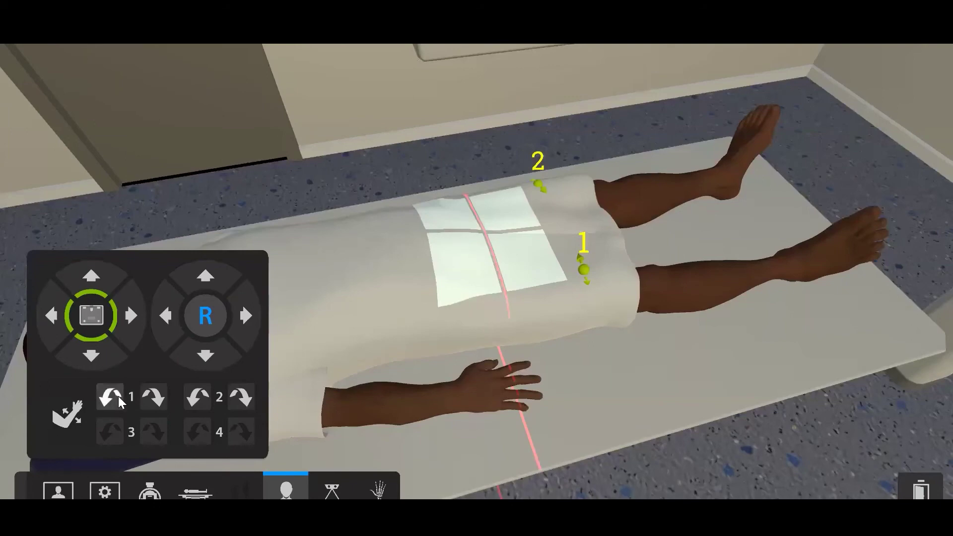
{"action": "left_click", "coordinate": [113, 398]}
{"action": "left_click", "coordinate": [163, 389]}
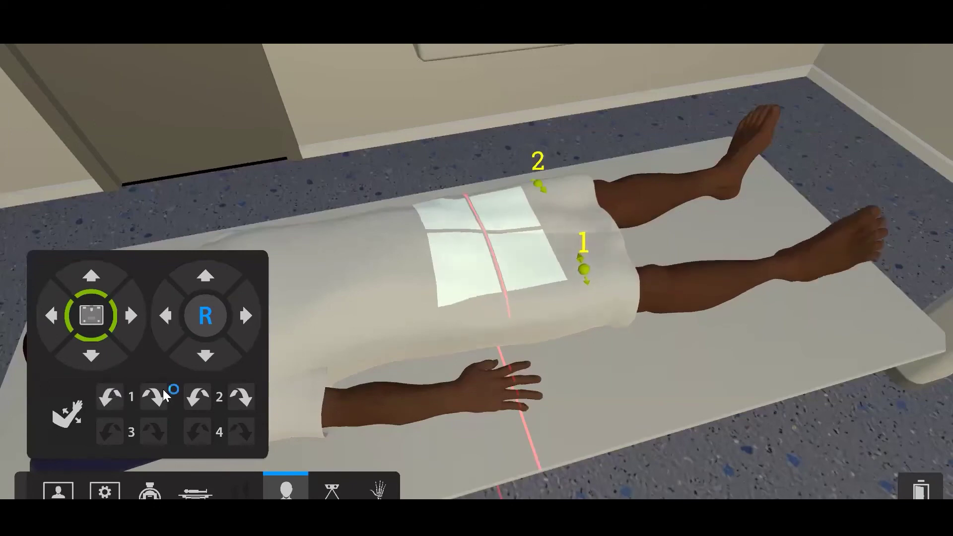
{"action": "left_click", "coordinate": [203, 400]}
{"action": "left_click", "coordinate": [203, 398]}
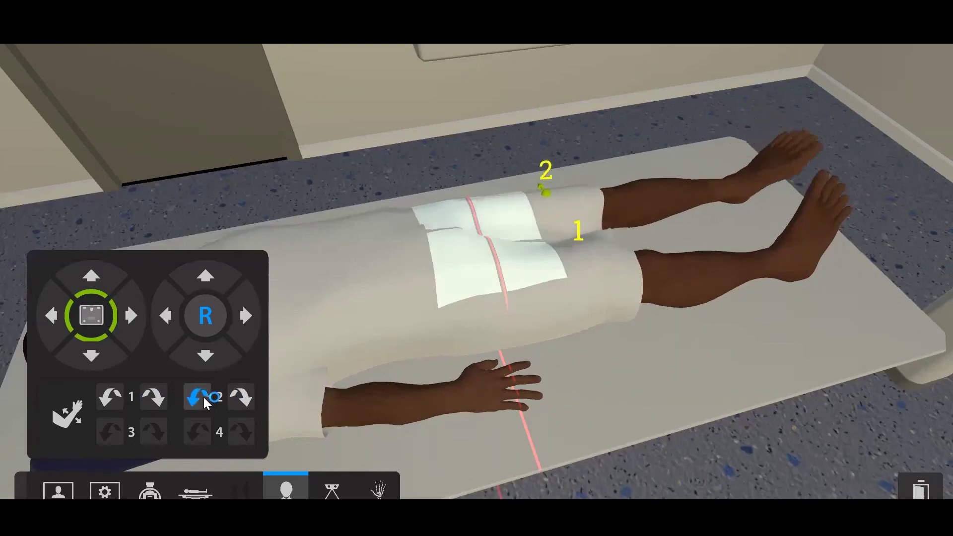
Step: Shift the tabletop lengthwise in the direction of the patient's feet so the light field sits higher over the pelvis, and check the centring
{"action": "left_click", "coordinate": [196, 491]}
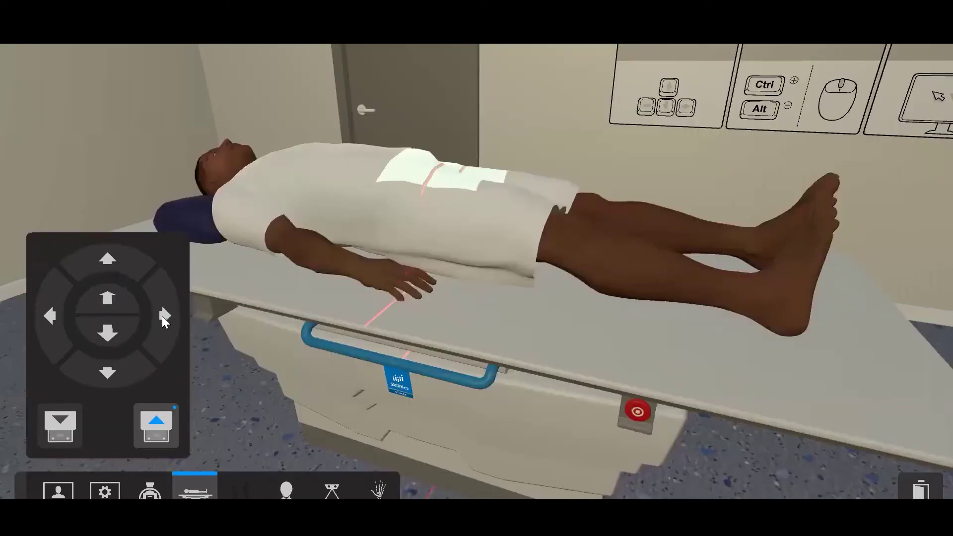
{"action": "left_click", "coordinate": [162, 315]}
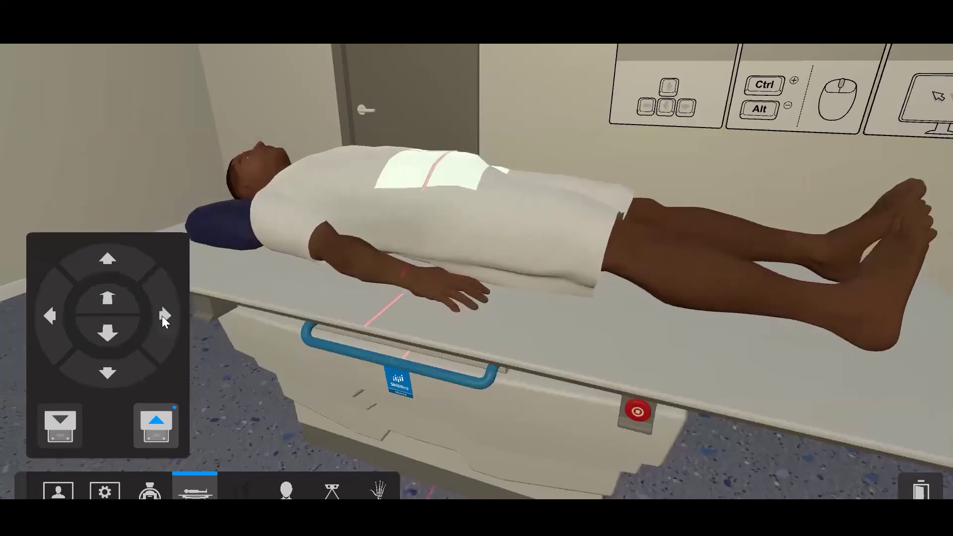
{"action": "left_click", "coordinate": [332, 491]}
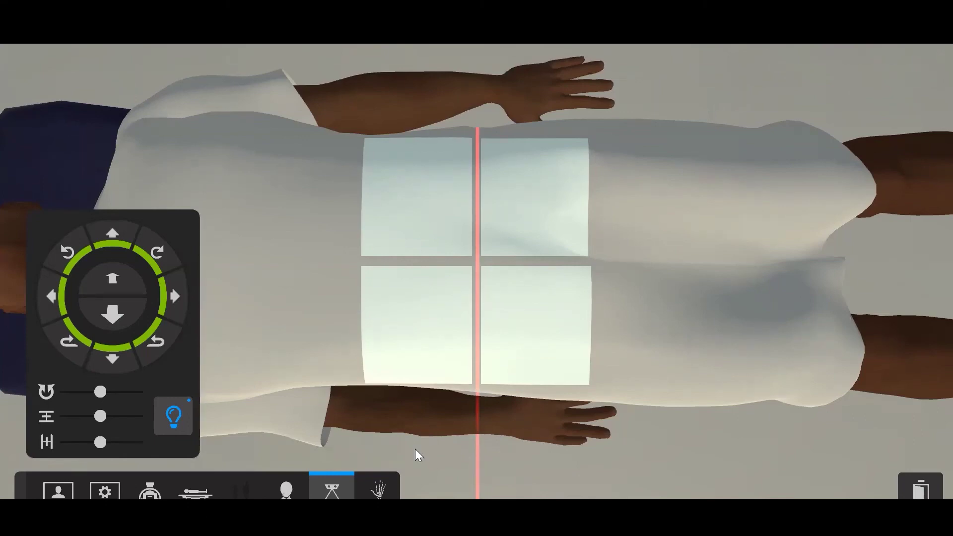
Step: Close the X-ray room door, prepare the tube and expose the AP pelvis image
{"action": "left_click", "coordinate": [378, 488]}
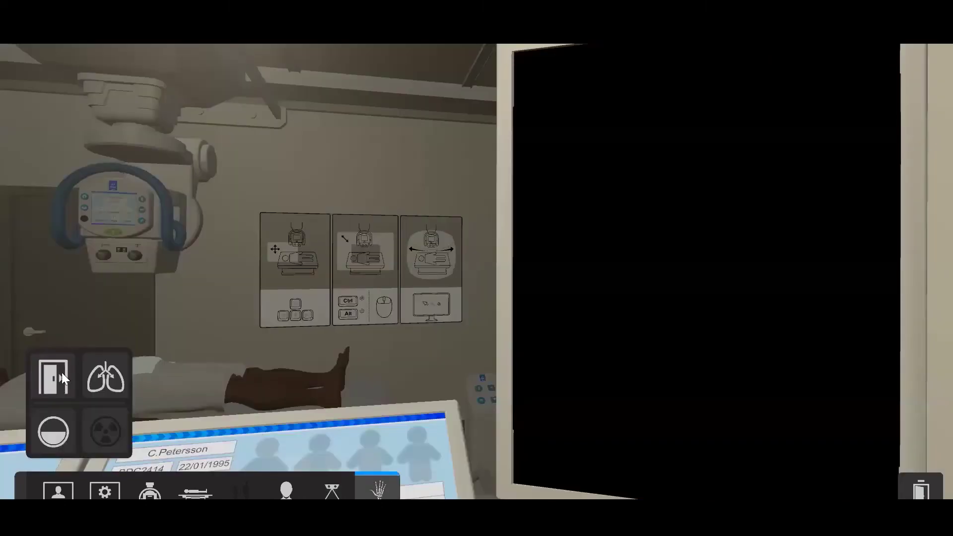
{"action": "left_click", "coordinate": [57, 411]}
{"action": "left_click", "coordinate": [106, 433]}
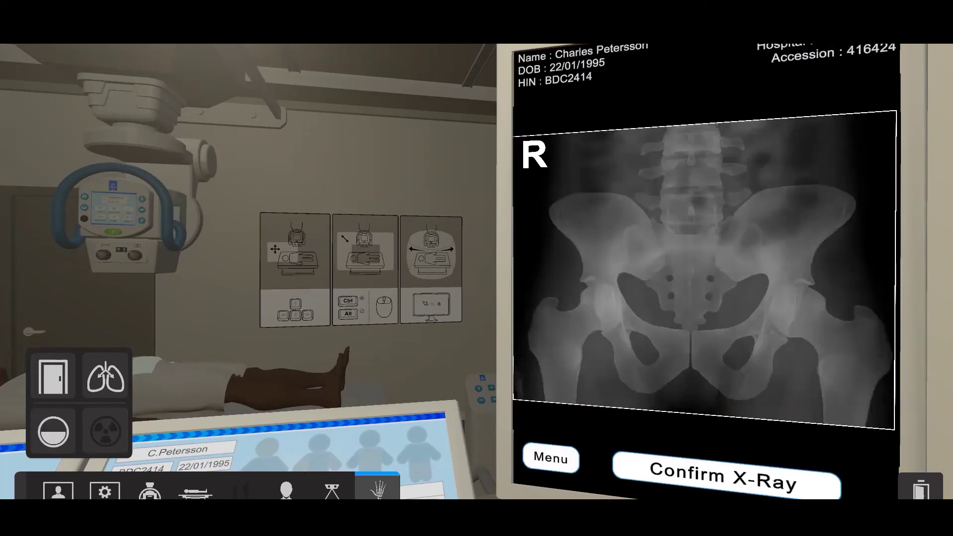
Step: Raise the manual exposure settings by five kVp increments and four mAs increments
{"action": "left_click", "coordinate": [112, 495]}
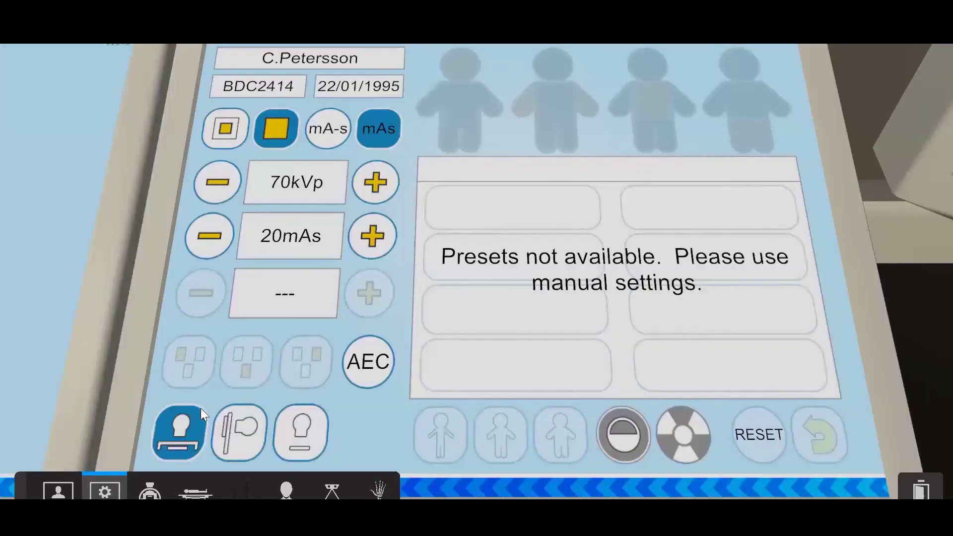
{"action": "left_click", "coordinate": [374, 183]}
{"action": "left_click", "coordinate": [374, 182]}
{"action": "left_click", "coordinate": [375, 183]}
{"action": "left_click", "coordinate": [374, 182]}
{"action": "left_click", "coordinate": [375, 185]}
{"action": "left_click", "coordinate": [373, 239]}
{"action": "left_click", "coordinate": [373, 238]}
{"action": "left_click", "coordinate": [373, 238]}
{"action": "left_click", "coordinate": [374, 238]}
Step: Retake the AP pelvis X-ray with the changed exposure settings and bring up the option to exit the exercise
{"action": "left_click", "coordinate": [381, 490]}
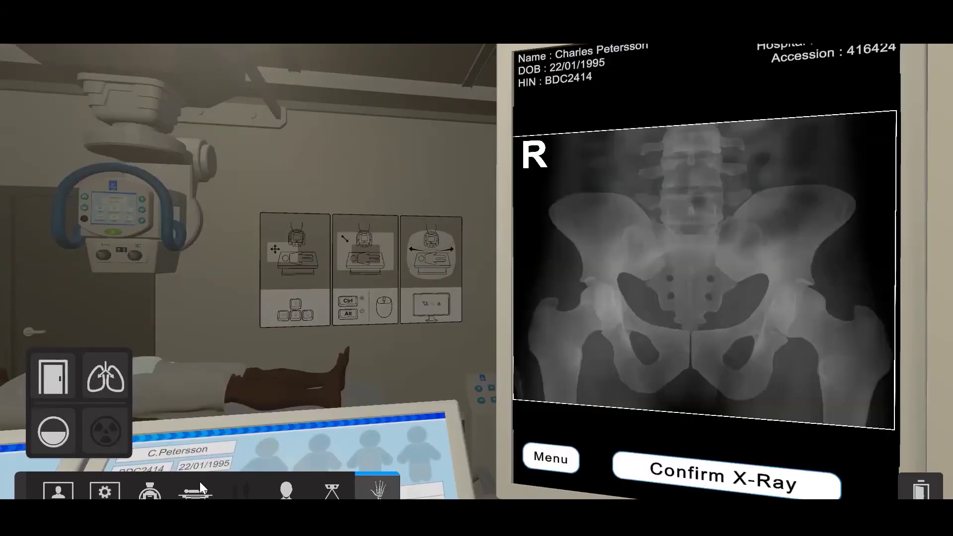
{"action": "left_click", "coordinate": [113, 431]}
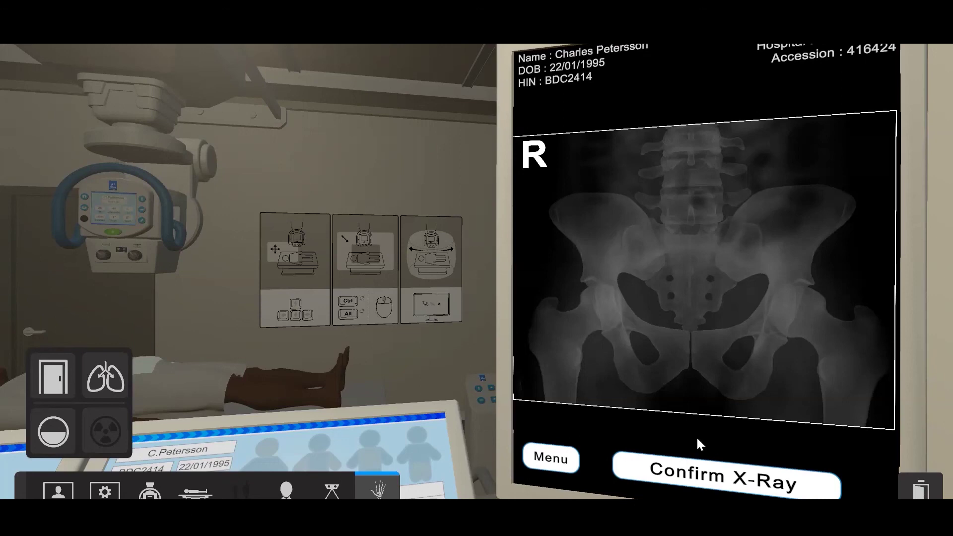
{"action": "left_click", "coordinate": [550, 464]}
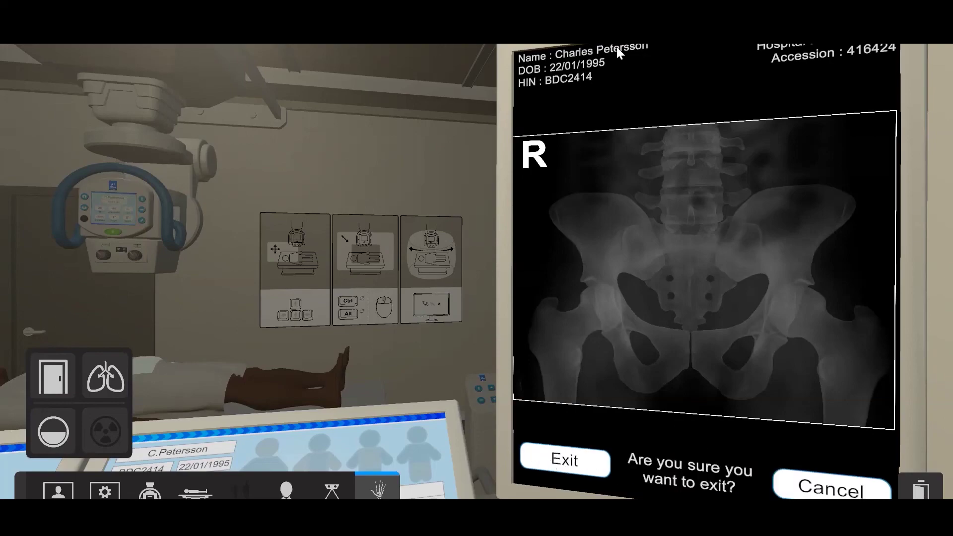